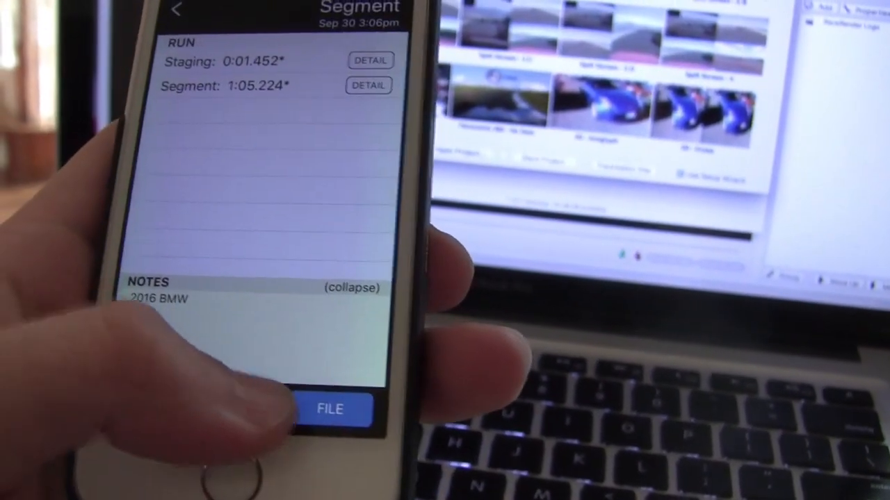
Transfer the Sep 30 3:06pm segment session from TrackAddict to RaceRender over WiFi and dismiss the data template selection.
left_click(327, 409)
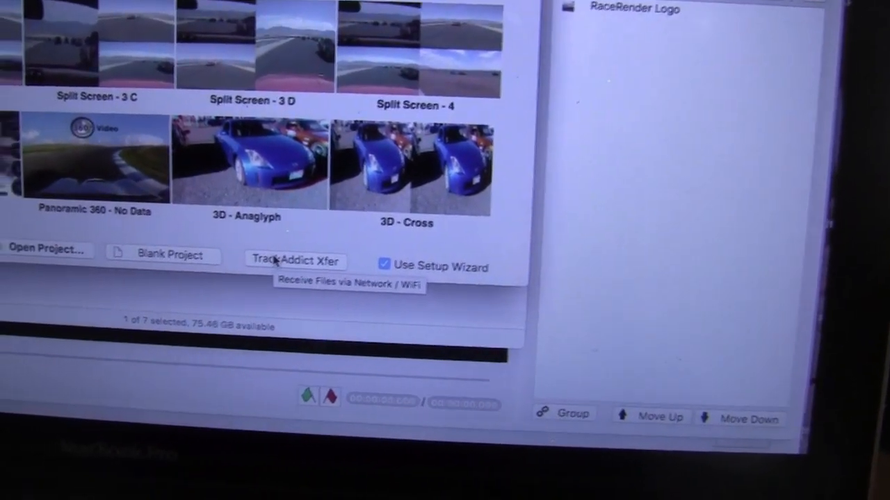
left_click(274, 260)
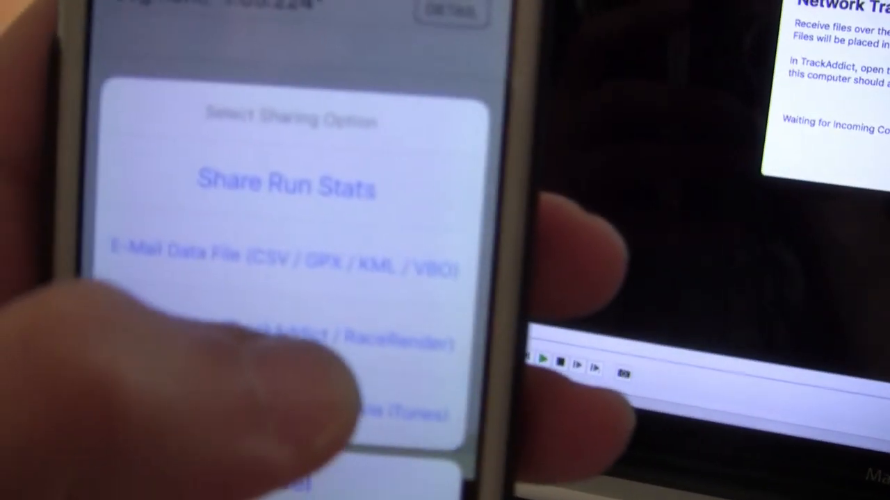
left_click(306, 344)
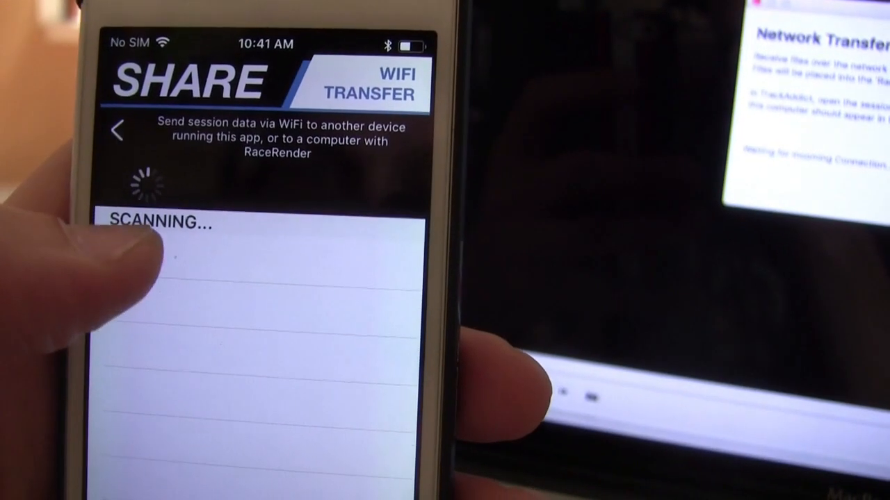
left_click(184, 253)
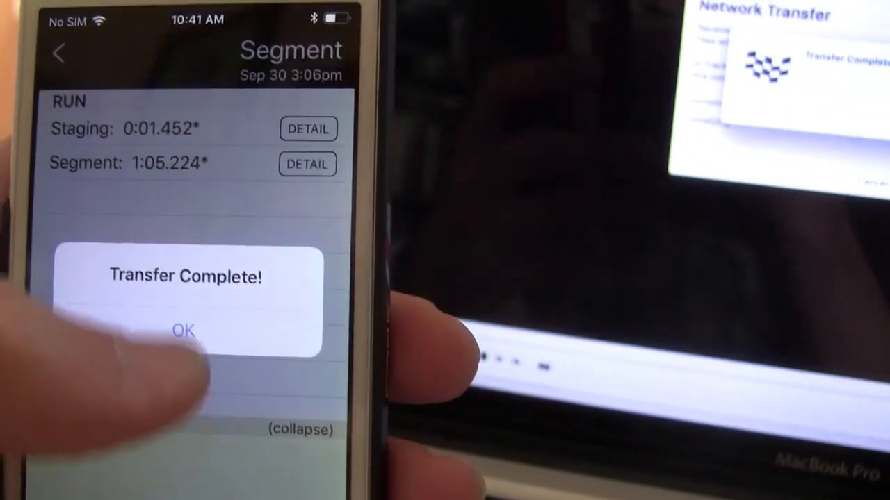
left_click(186, 341)
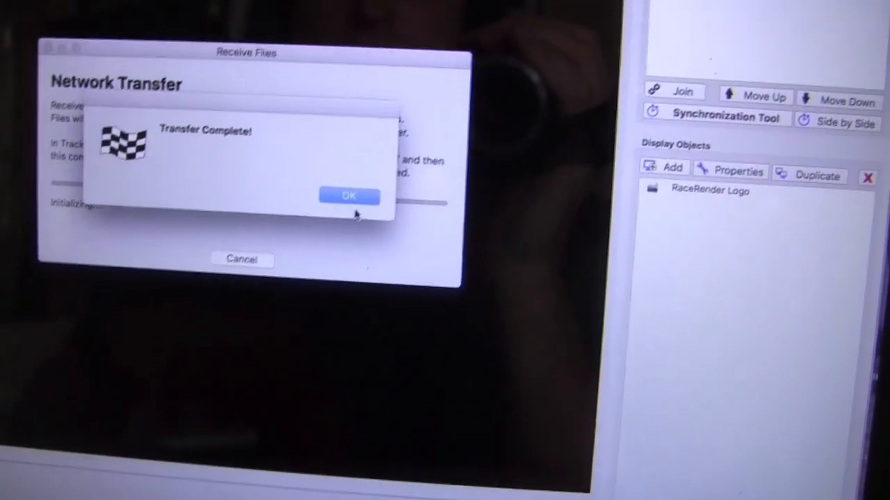
left_click(331, 268)
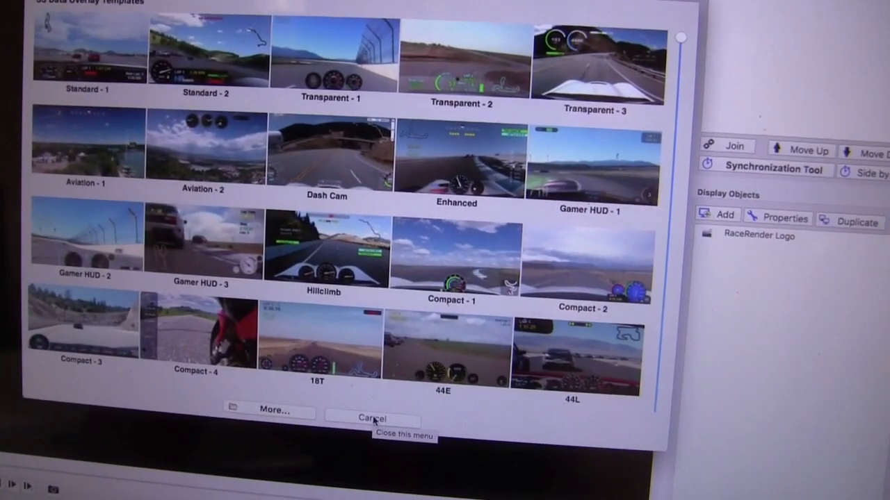
left_click(373, 420)
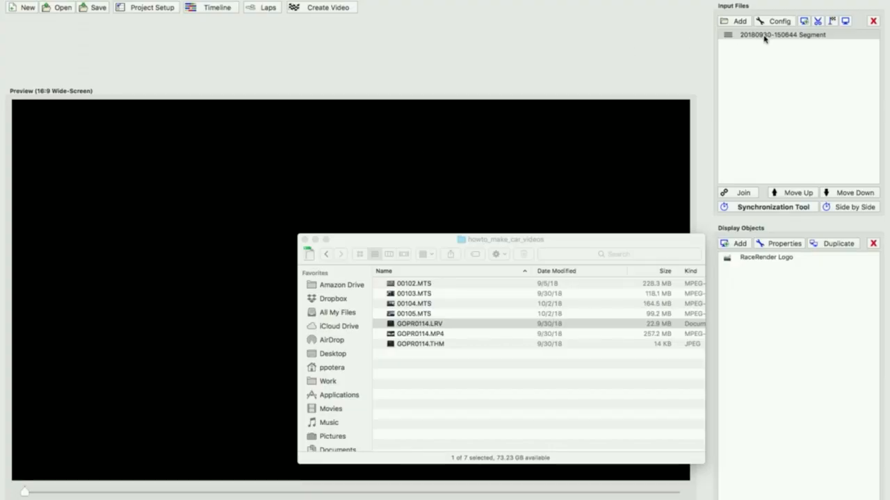
Add the GOPR0114.MP4 video to the project's input files and extract its embedded telemetry data into the project.
left_click_drag(413, 324, 762, 124)
left_click(420, 335)
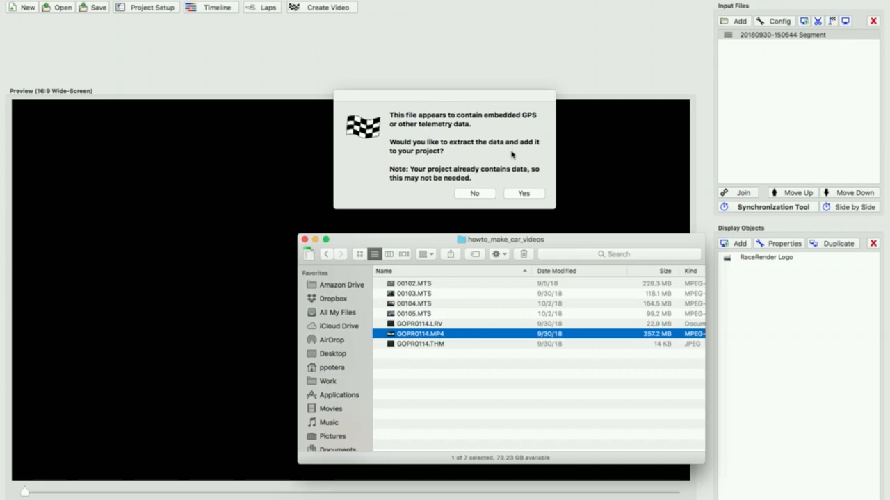
left_click(523, 195)
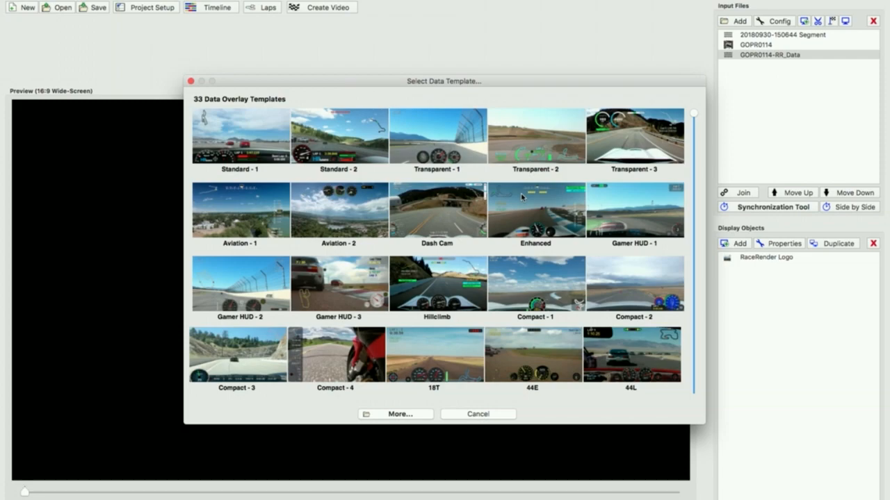
Load the BMW_M3_6.rrt data template from file and enable Tach RPM in the data overlay configuration.
left_click(416, 415)
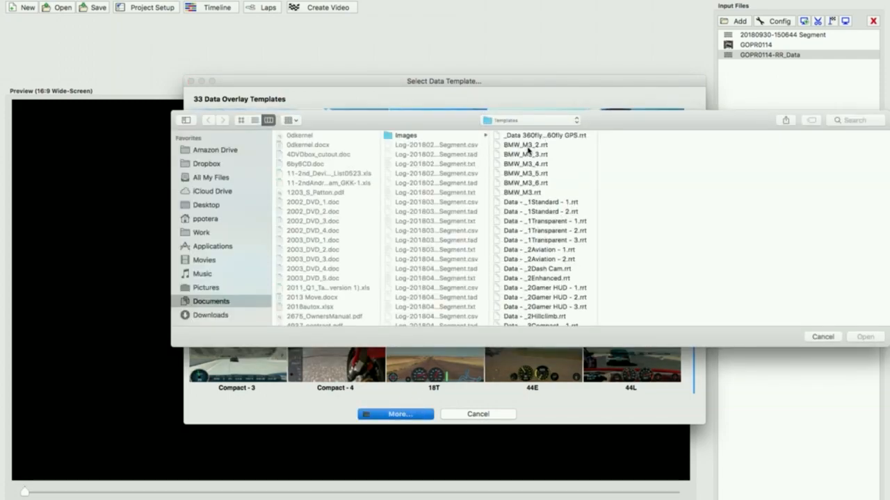
left_click(531, 183)
left_click(857, 338)
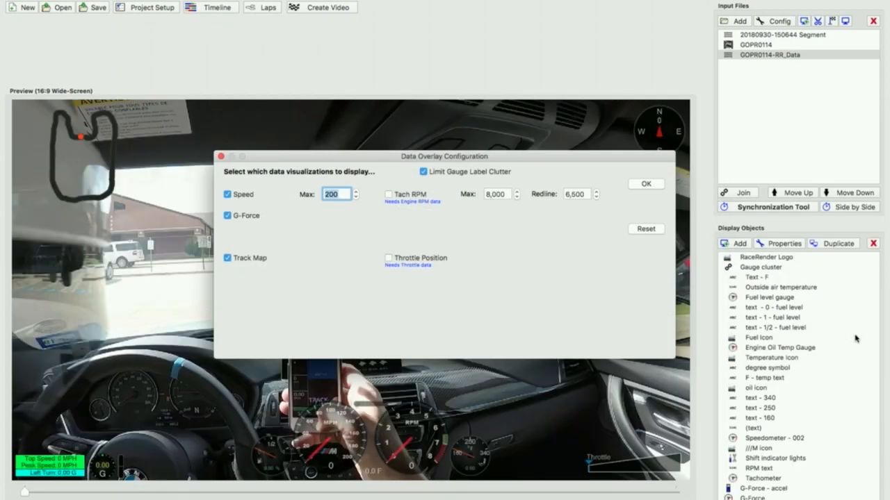
left_click(387, 195)
left_click(646, 185)
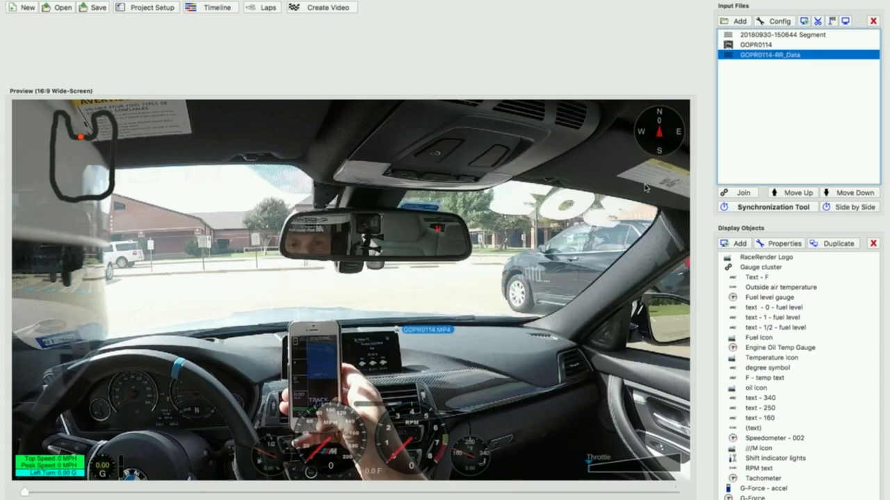
double_click(64, 462)
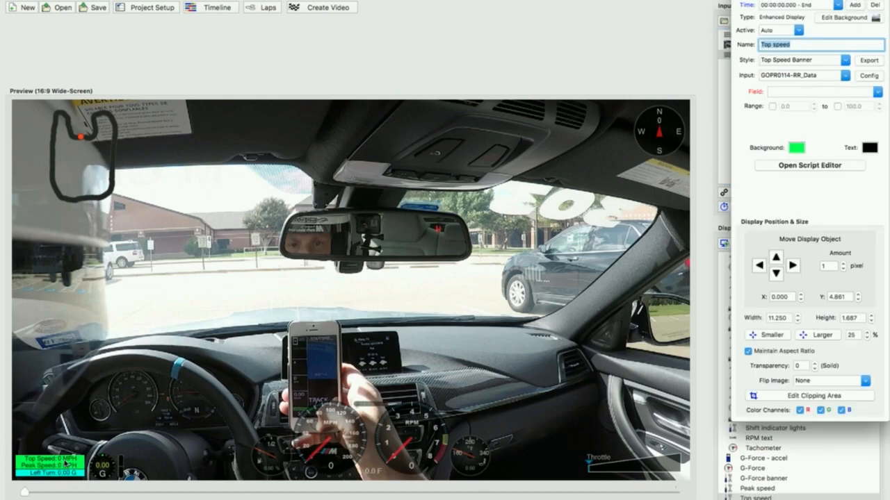
left_click(845, 77)
left_click(824, 96)
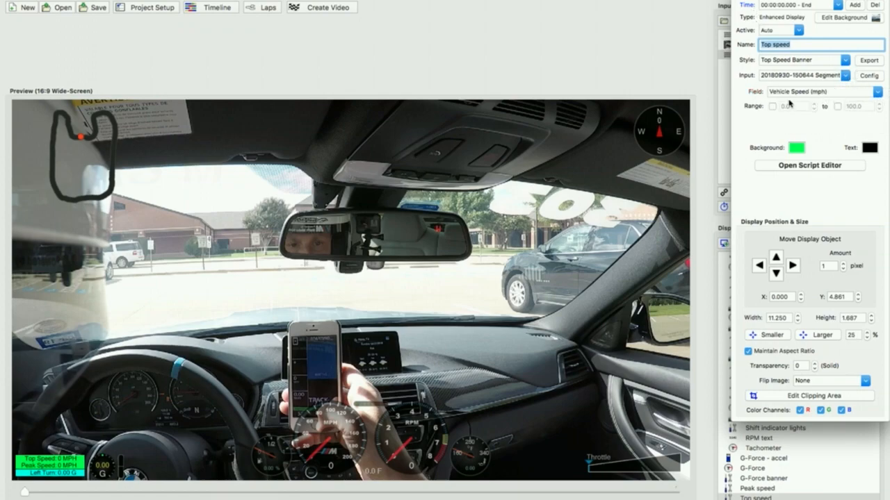
left_click(737, 1)
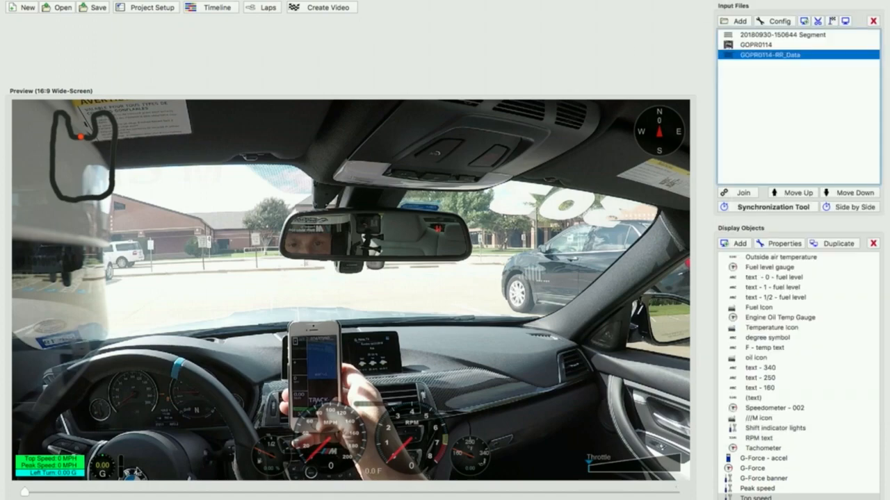
double_click(61, 469)
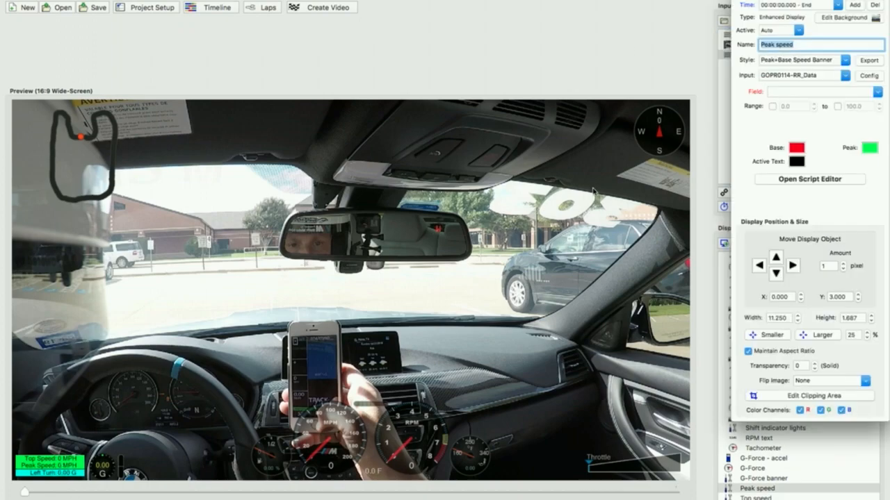
left_click(843, 75)
left_click(824, 96)
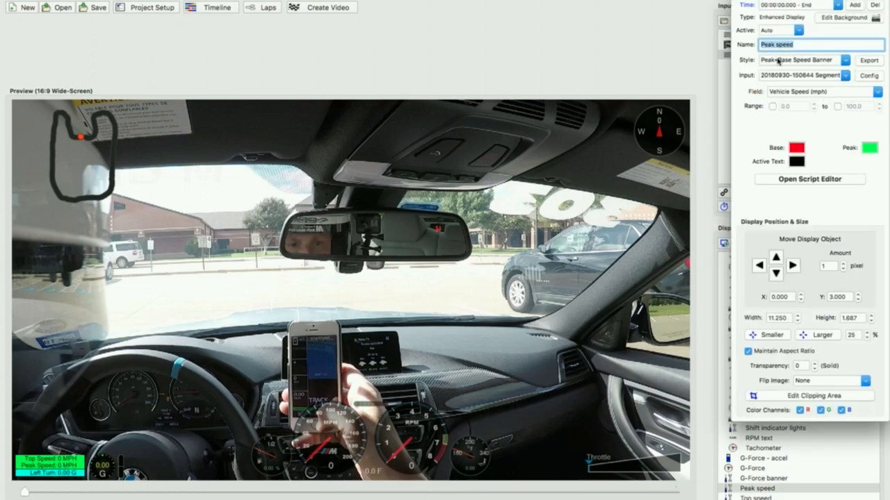
left_click(737, 1)
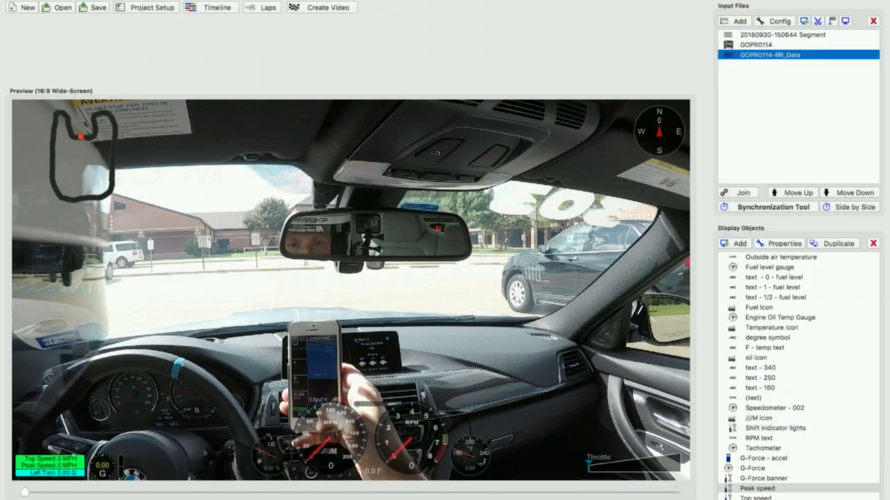
double_click(61, 472)
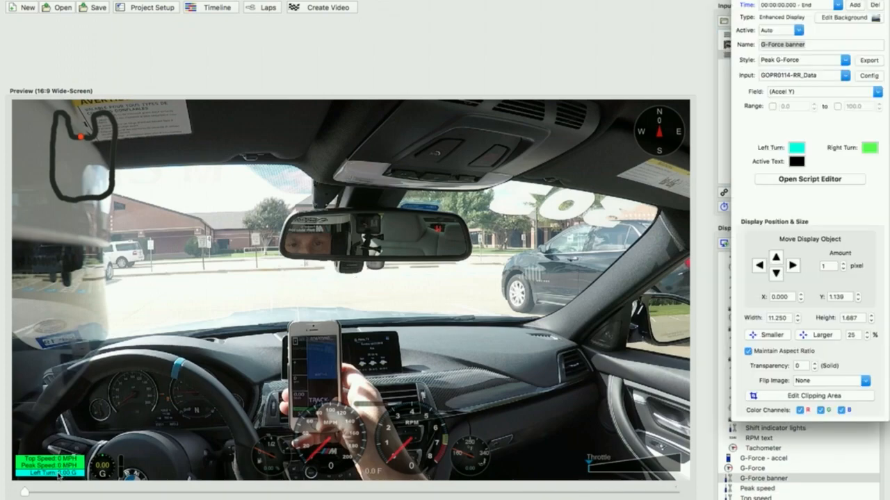
left_click(103, 474)
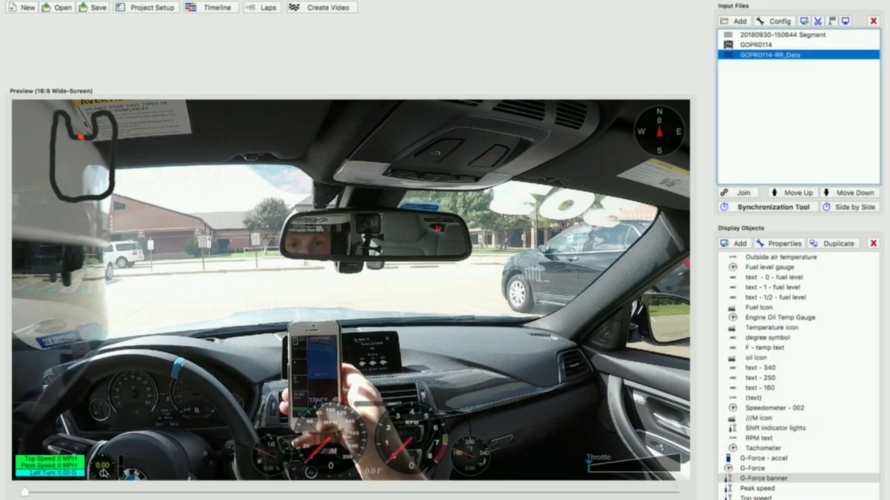
double_click(275, 458)
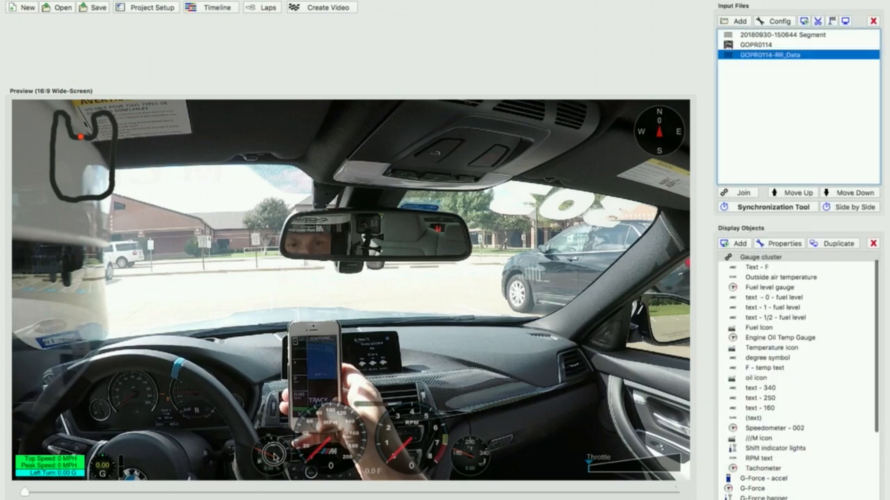
left_click(844, 76)
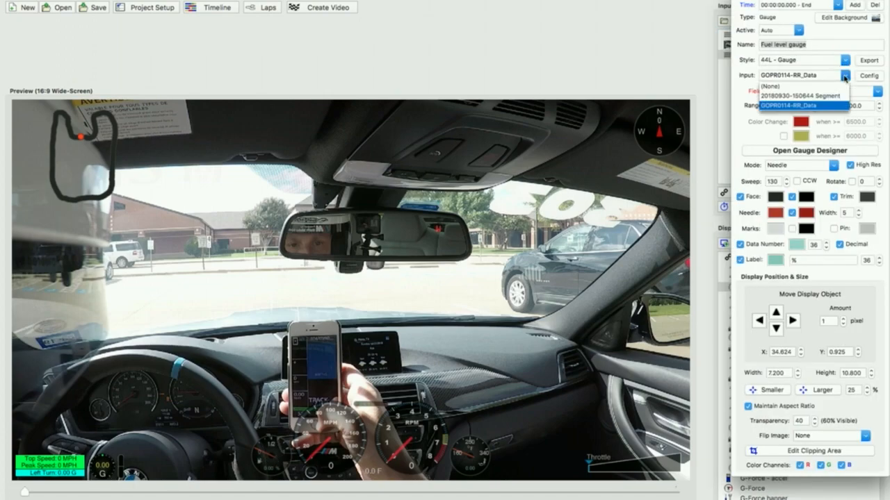
left_click(828, 96)
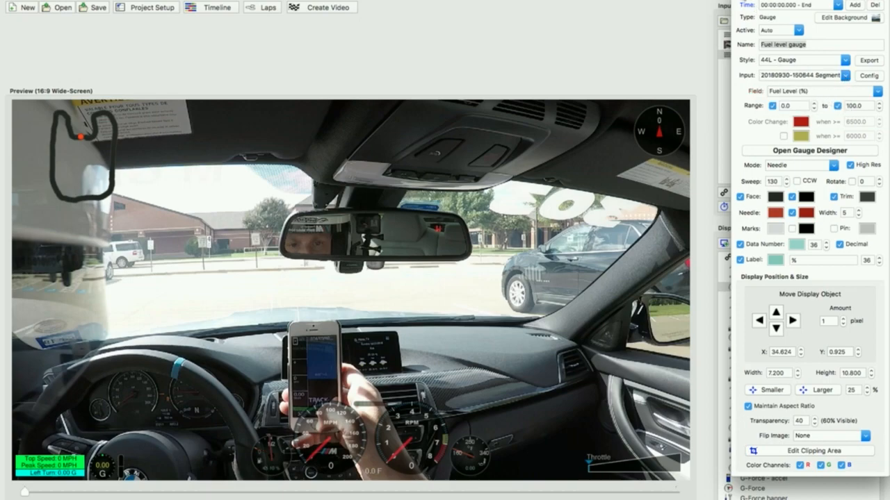
left_click(739, 0)
double_click(335, 419)
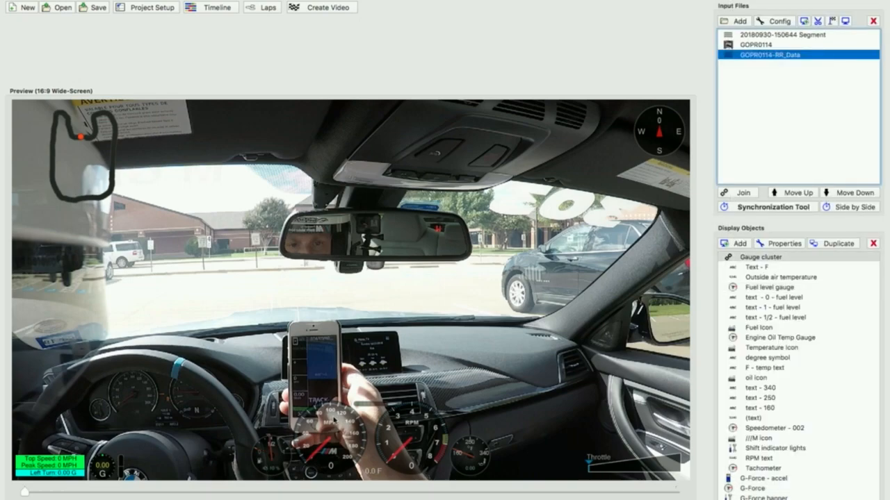
left_click(844, 75)
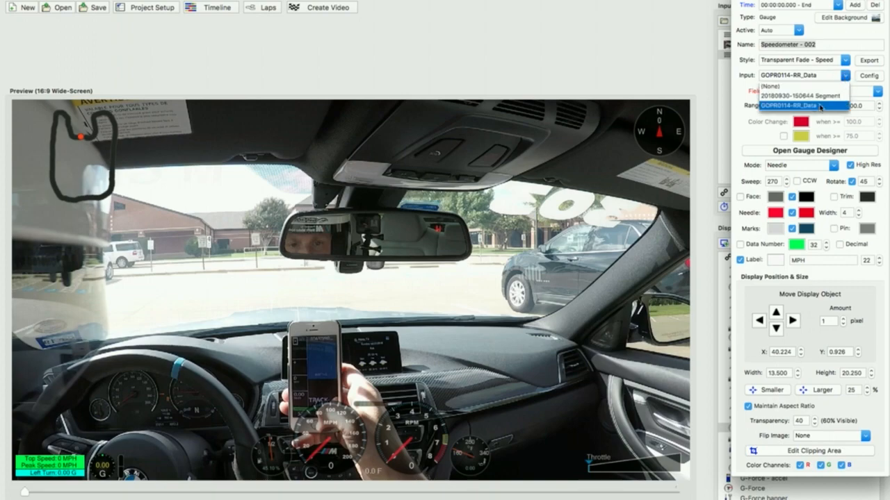
left_click(821, 104)
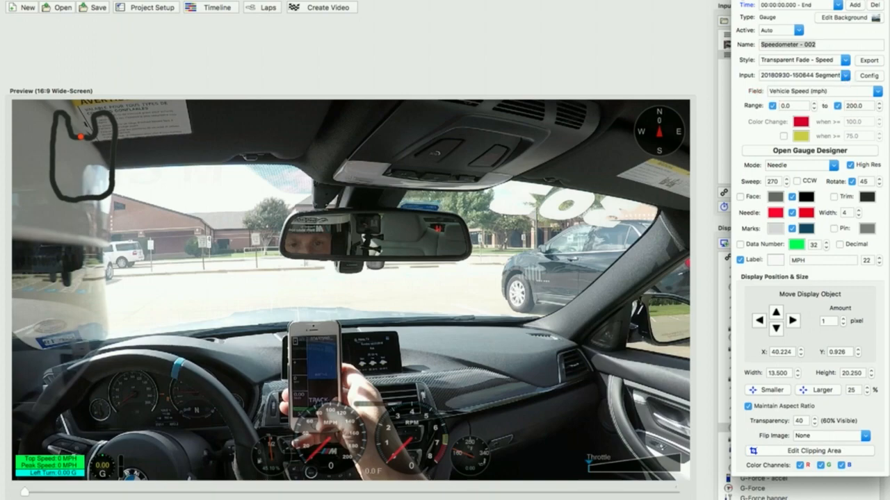
left_click(738, 1)
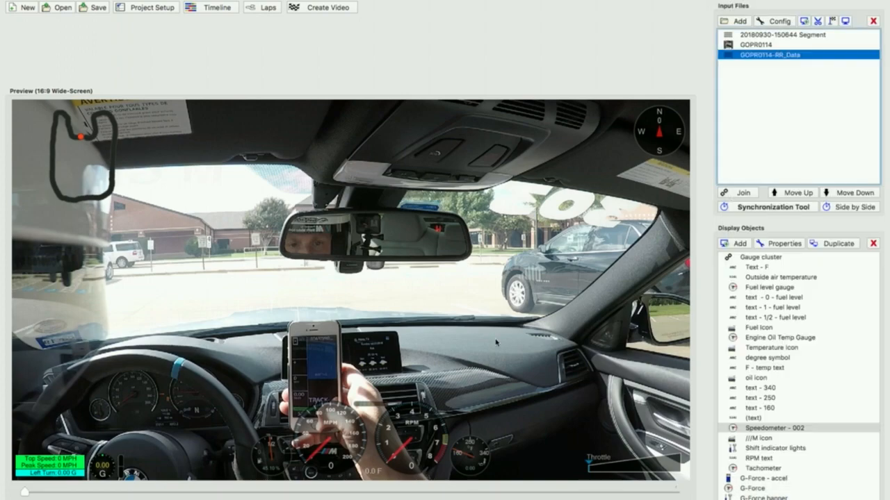
double_click(333, 470)
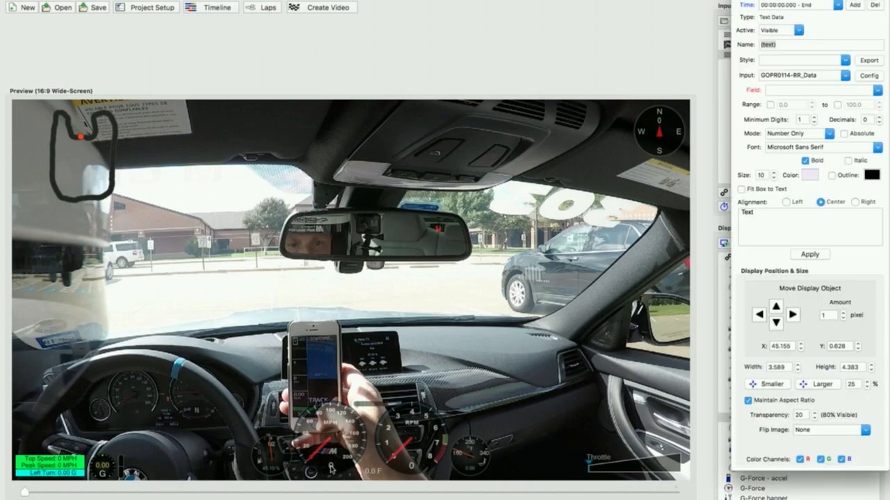
left_click(843, 75)
left_click(826, 96)
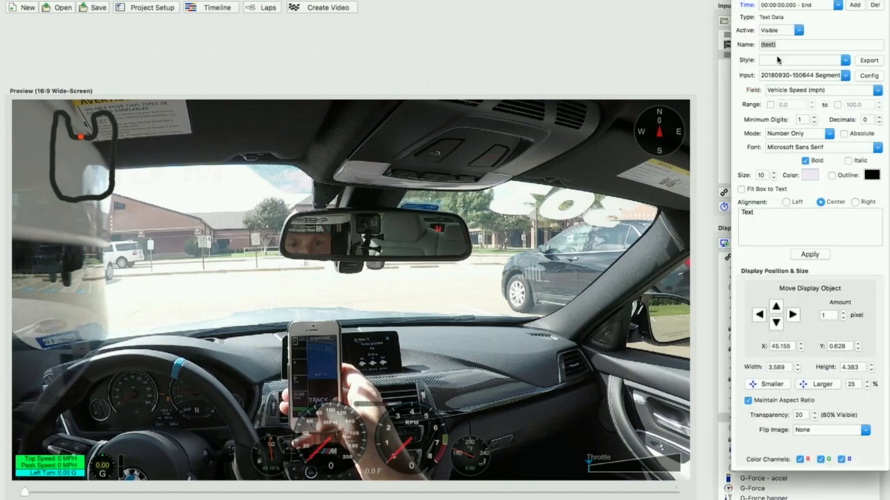
left_click(738, 1)
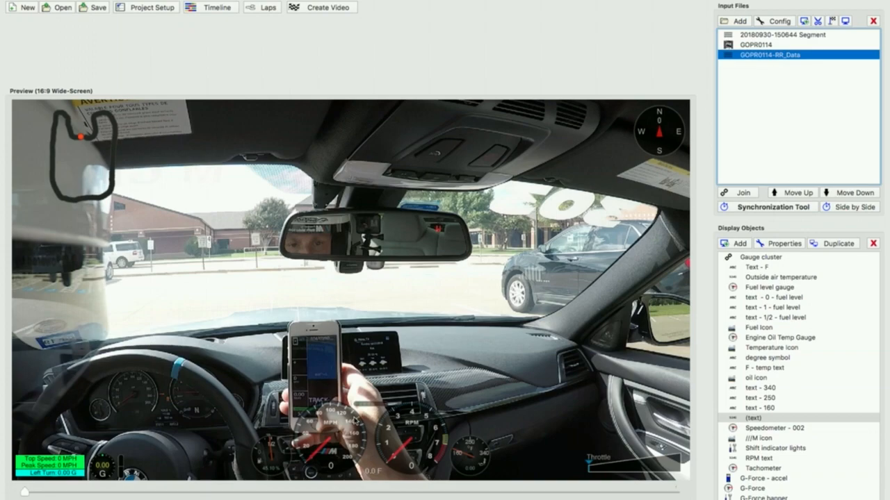
double_click(374, 475)
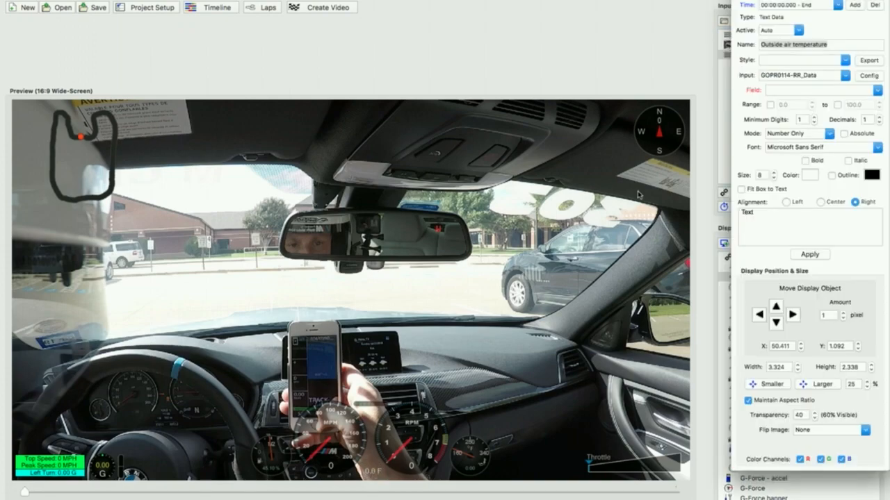
left_click(848, 78)
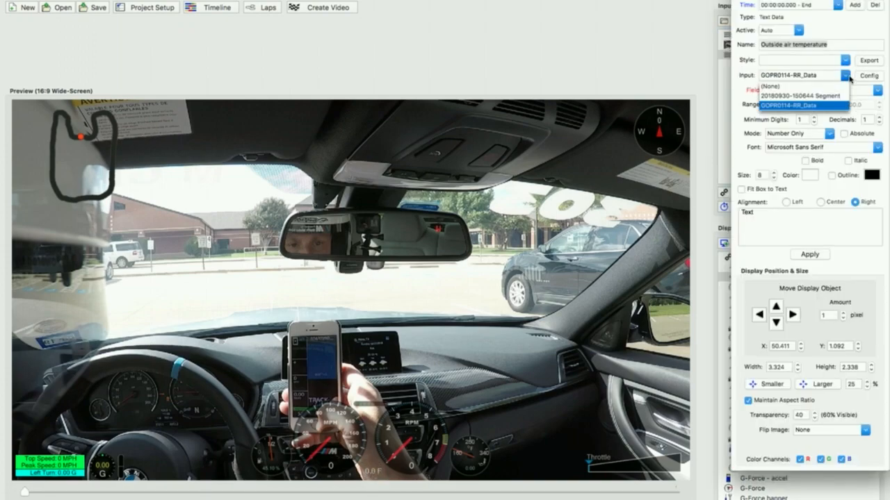
left_click(833, 95)
key("Escape")
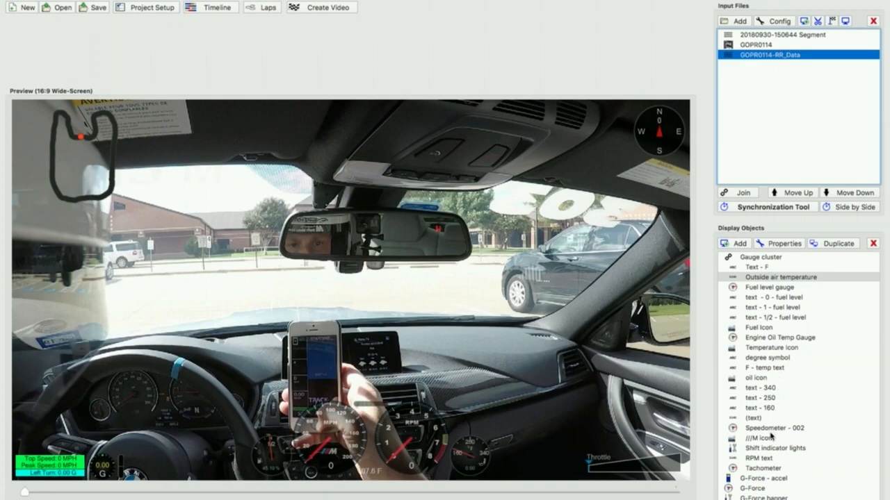
left_click(780, 451)
double_click(780, 451)
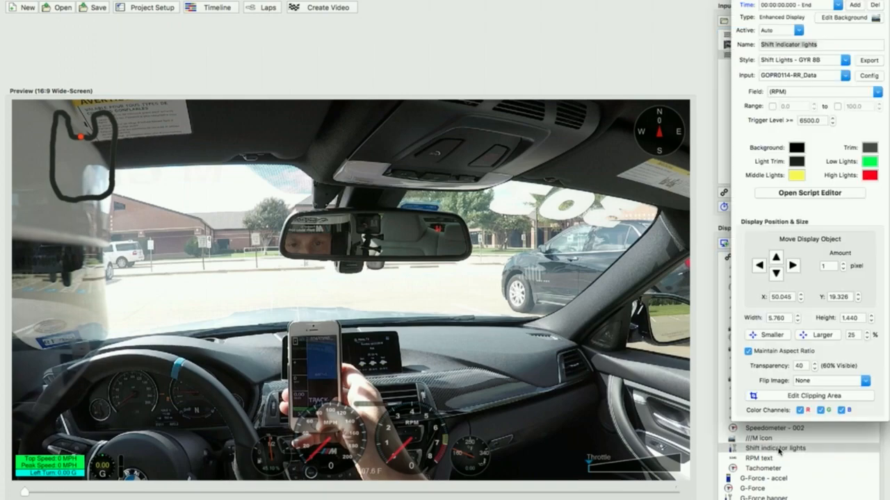
left_click(845, 75)
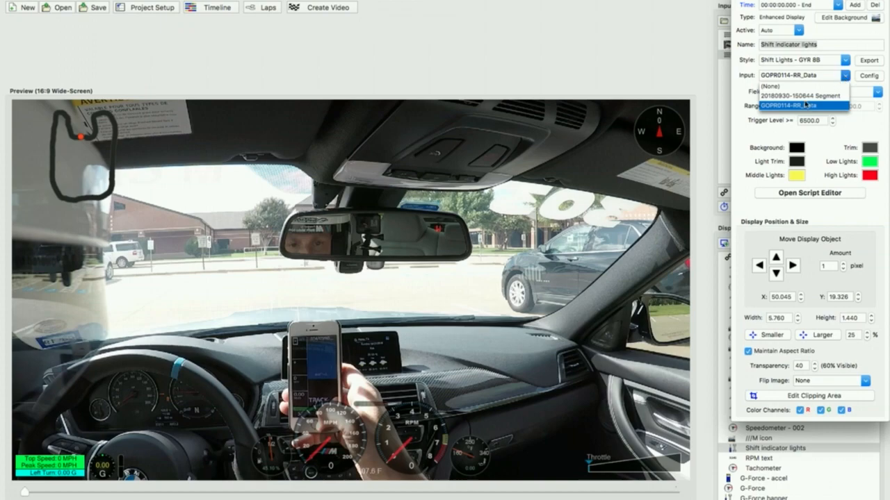
left_click(801, 96)
left_click(738, 1)
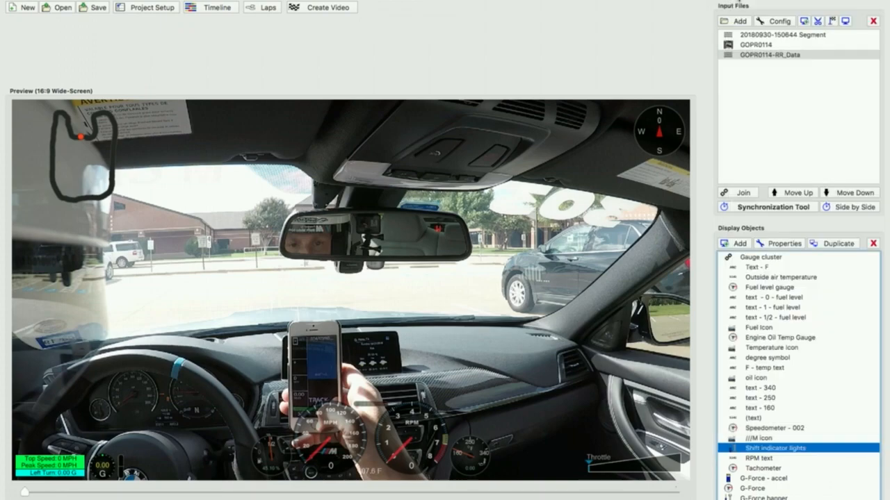
double_click(418, 415)
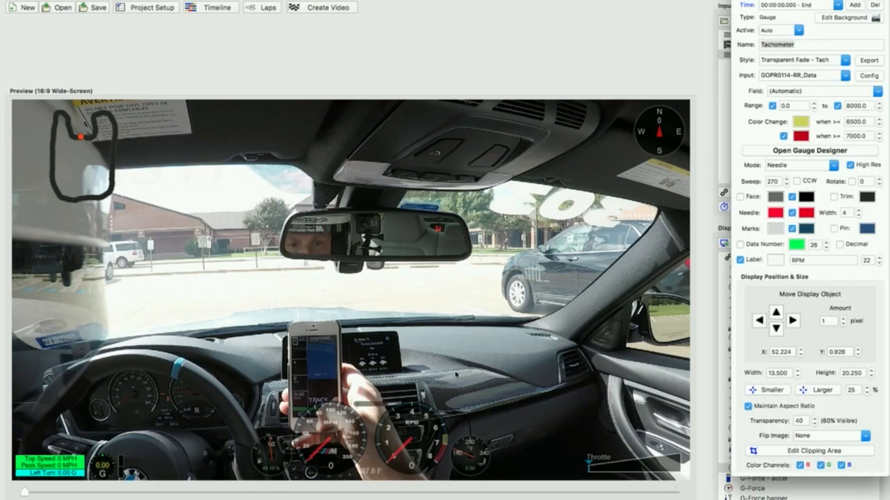
left_click(845, 75)
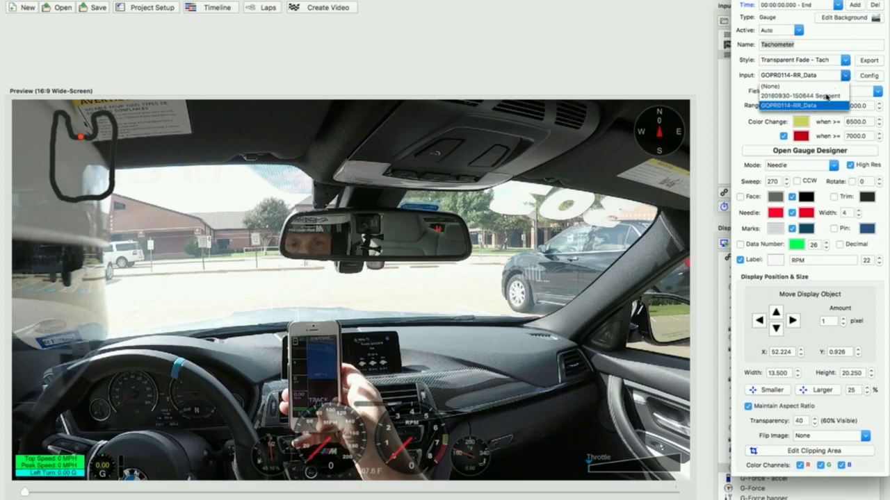
left_click(827, 95)
left_click(738, 0)
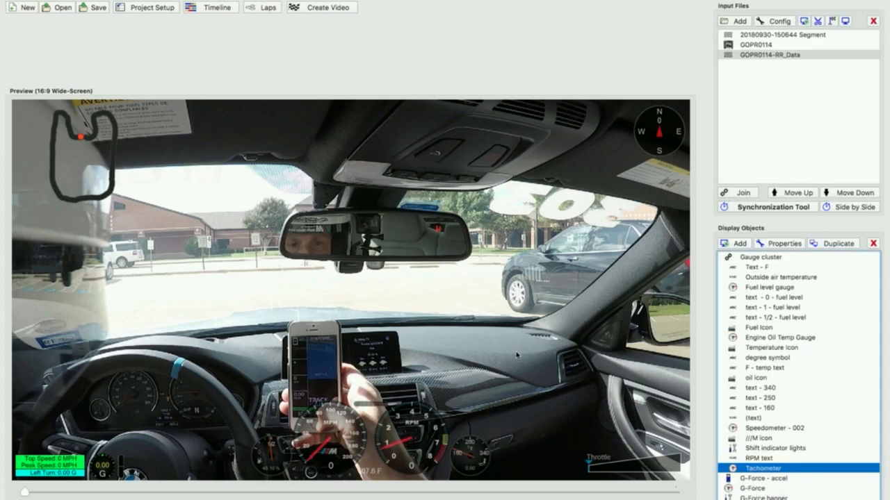
double_click(411, 469)
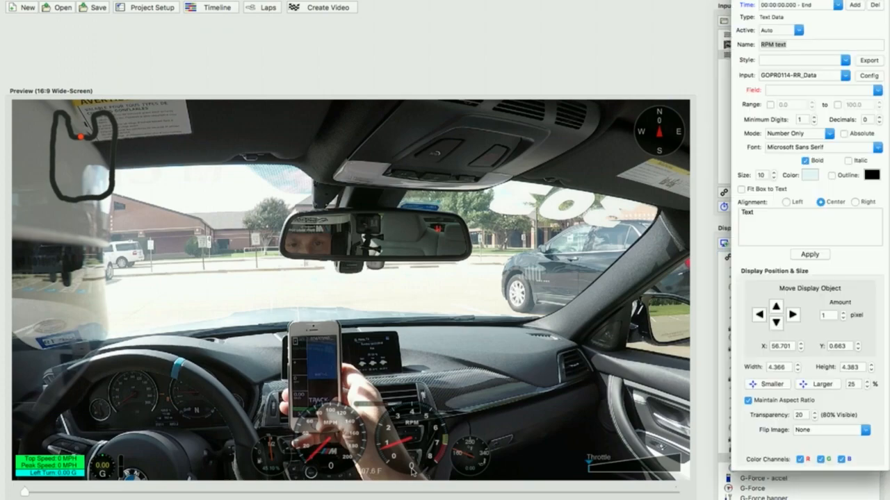
left_click(846, 76)
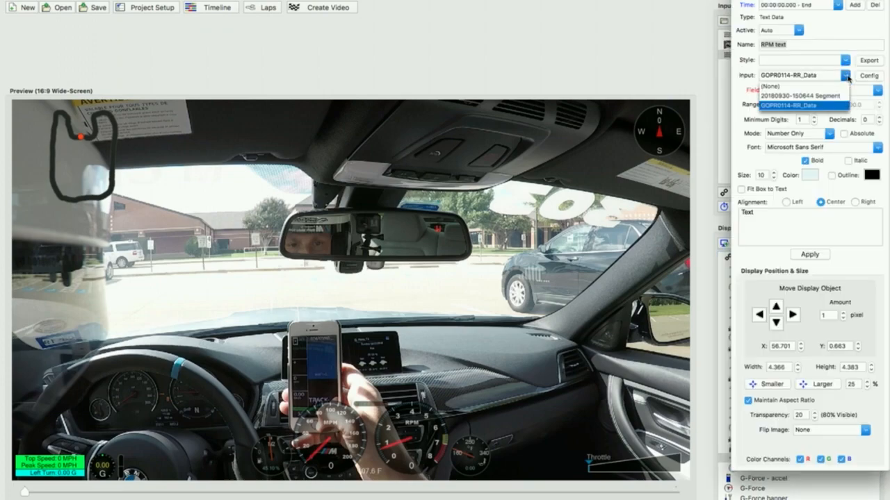
left_click(804, 96)
left_click(739, 0)
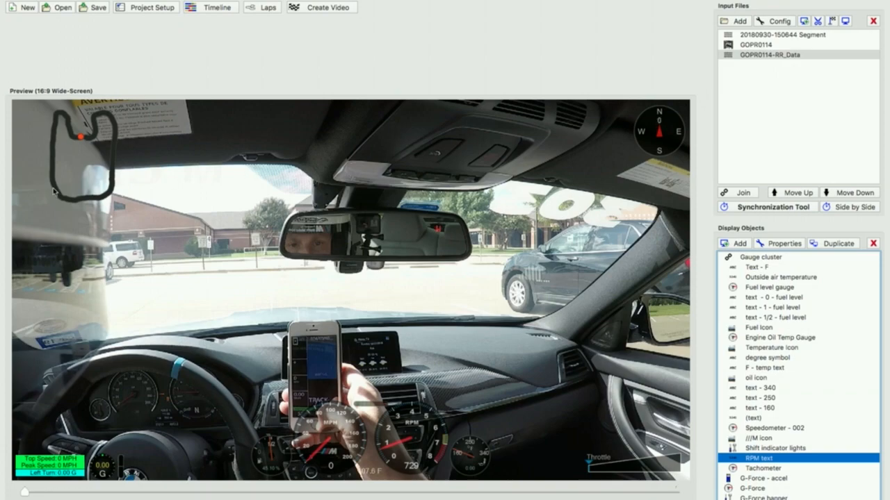
double_click(480, 446)
left_click(846, 76)
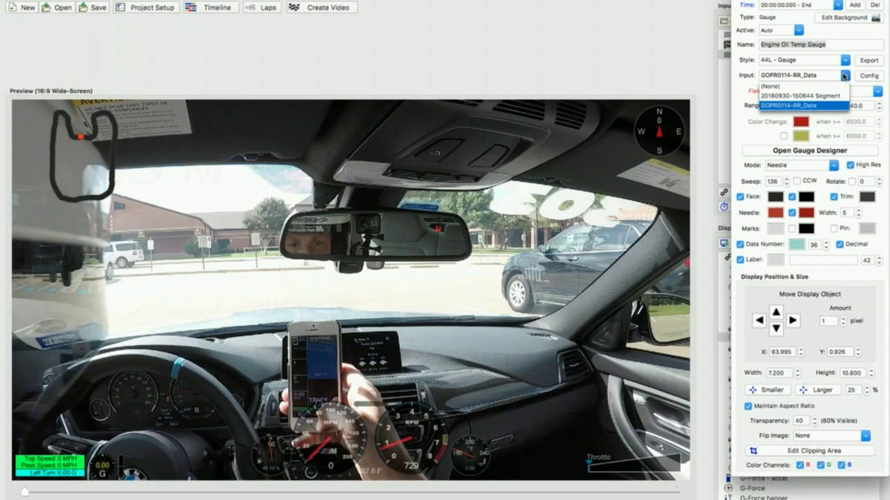
left_click(814, 93)
left_click(737, 0)
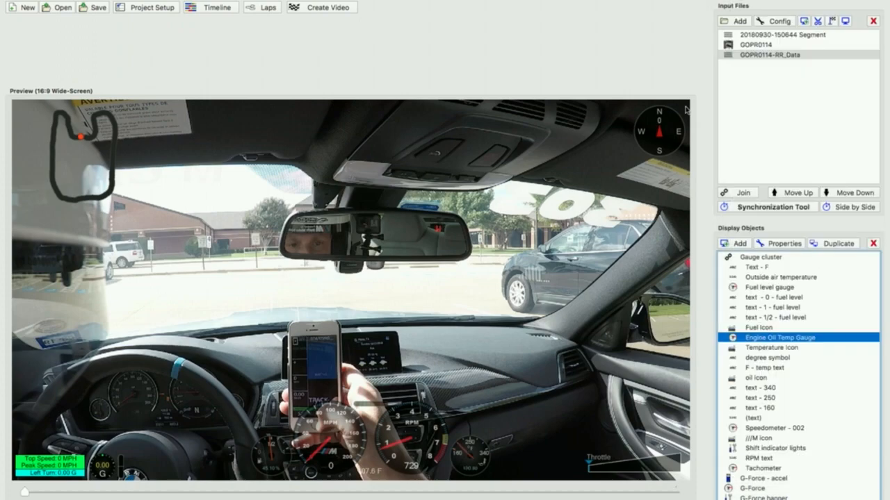
double_click(629, 474)
left_click(845, 76)
left_click(831, 96)
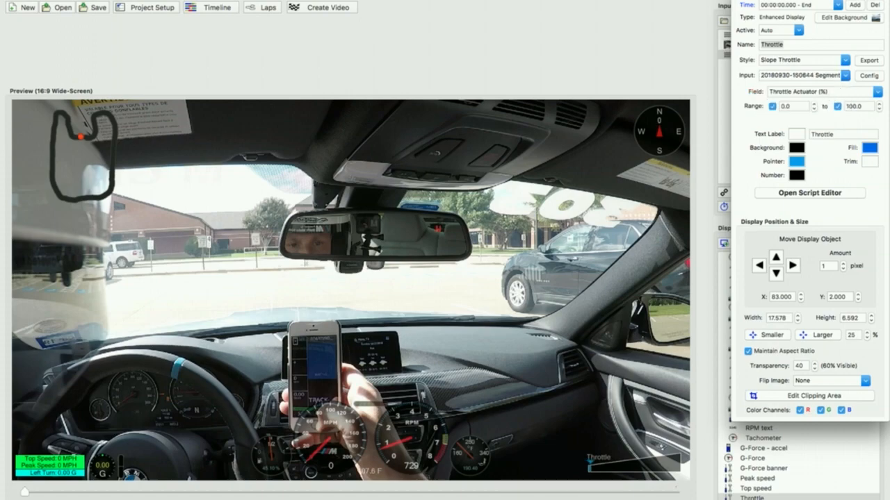
left_click(737, 1)
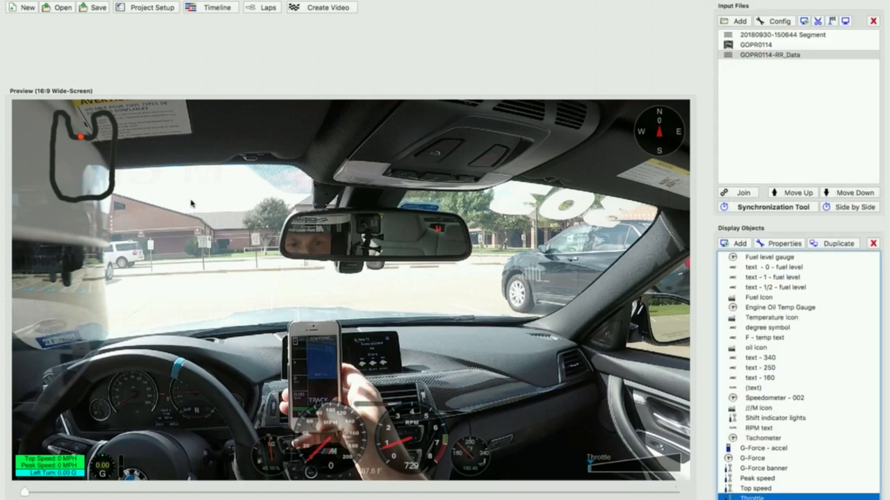
Scrub the preview through the drive to check the linked gauges and the track map against the footage.
left_click_drag(25, 493, 119, 493)
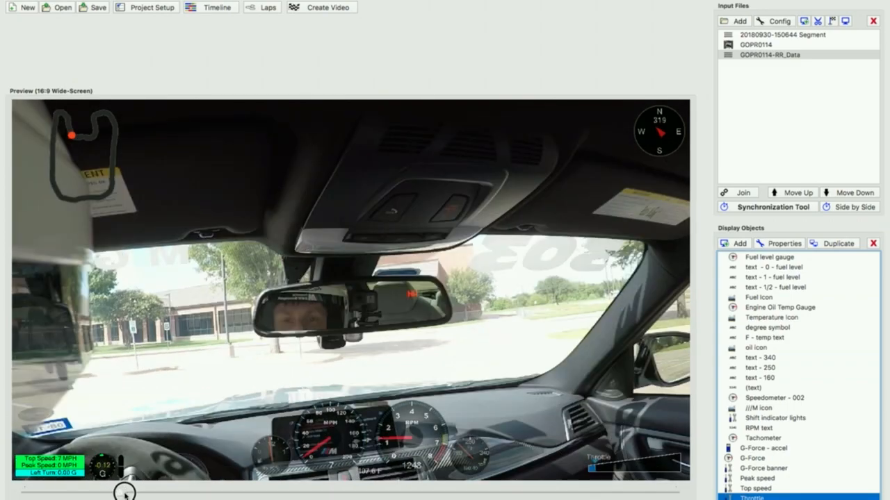
left_click_drag(125, 492, 148, 493)
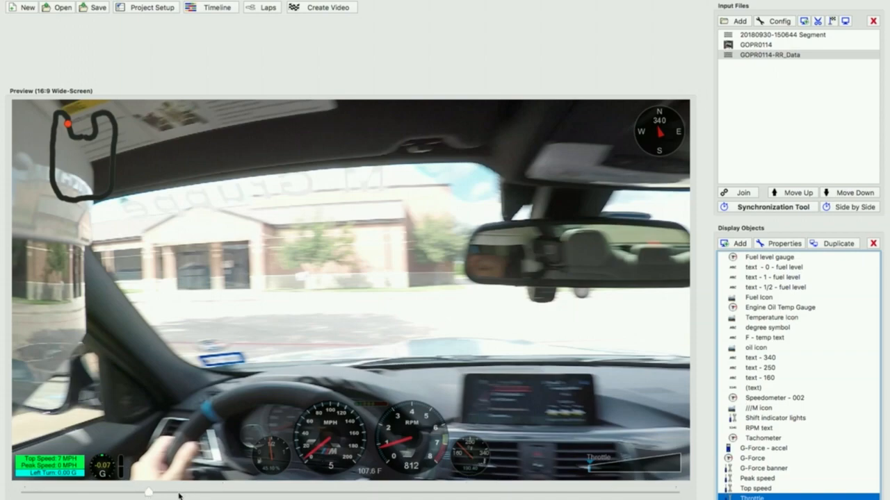
left_click(150, 492)
left_click_drag(150, 492, 547, 494)
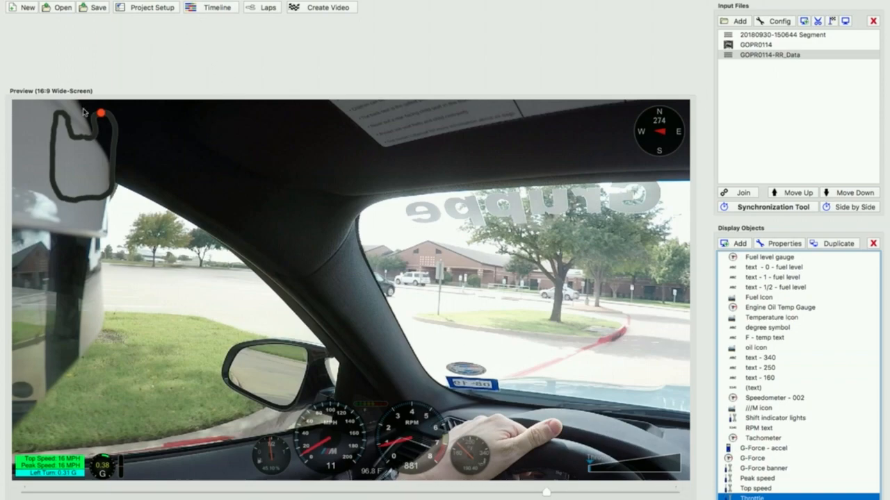
left_click(96, 126)
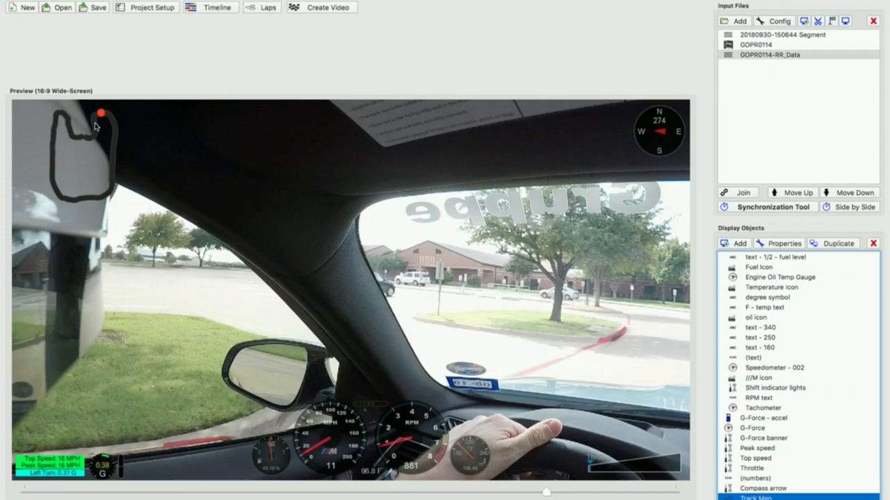
Enter manual lap times for GOPR0114-RR_Data: Lap 00 as 13.000 and Lap 01 as 55.000.
left_click(254, 9)
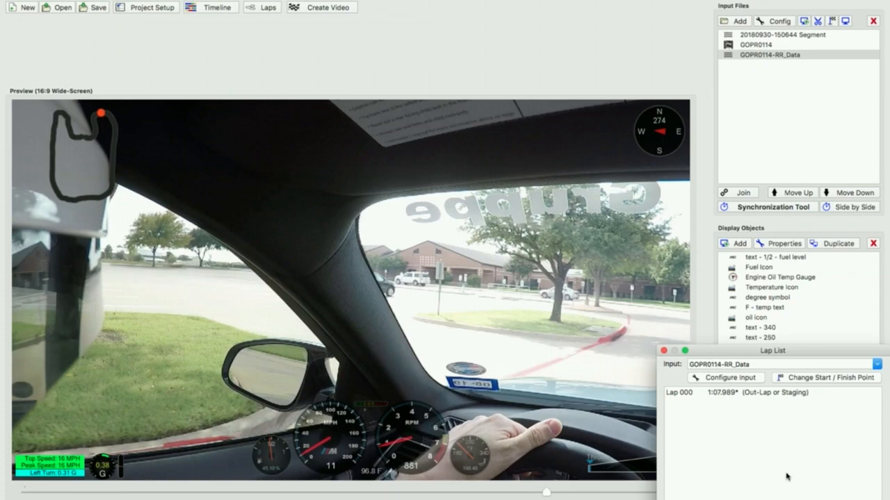
left_click(702, 499)
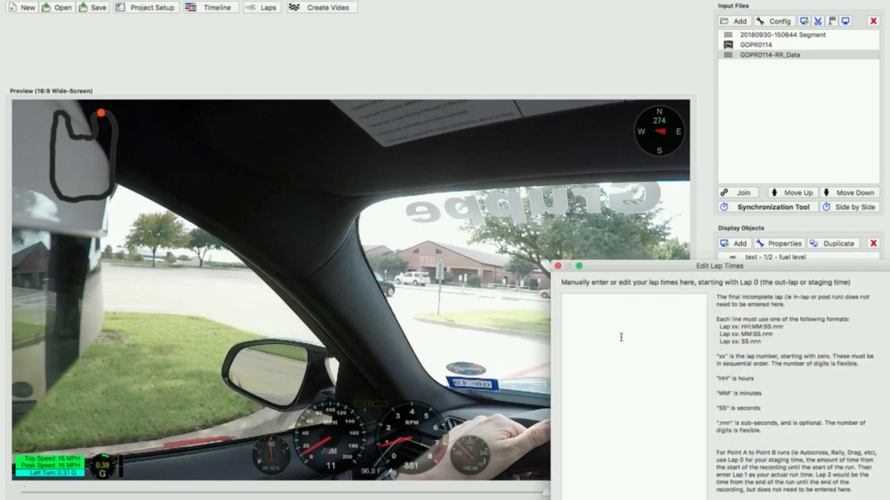
type("Lap 00: 13.000")
left_click_drag(748, 267, 707, 193)
key("Return")
type("Lap 01: 55.000")
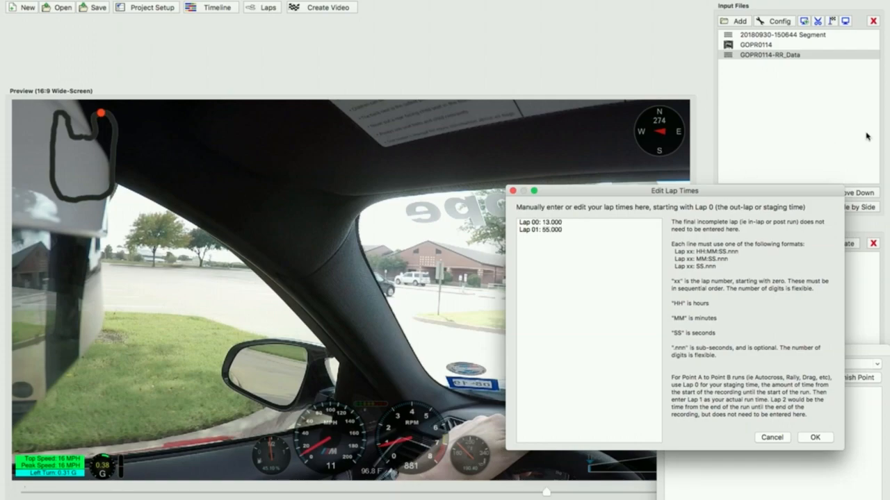
left_click(809, 437)
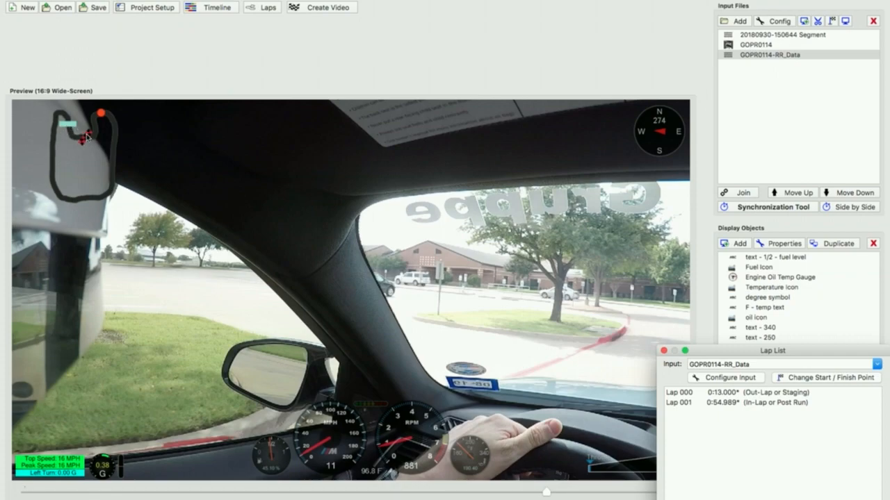
Jump the preview to the start of lap 1 and add a manual lap time of 50.000 for Lap 001.
left_click(721, 403)
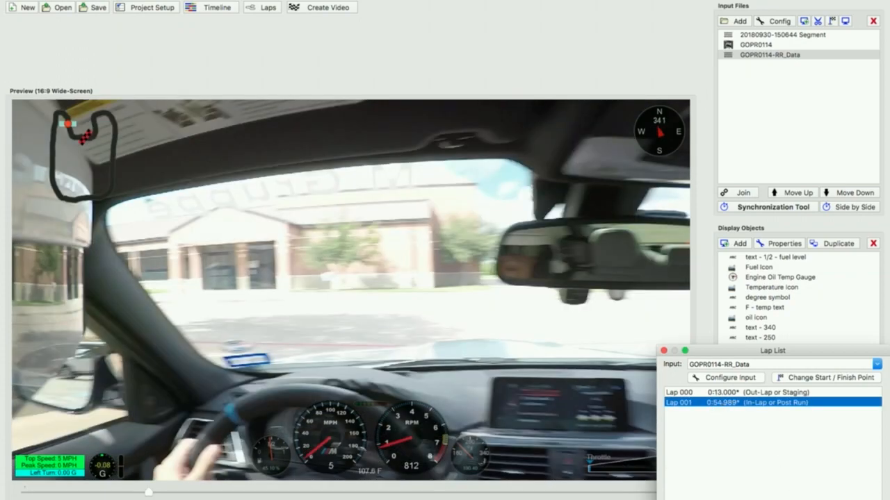
left_click(722, 497)
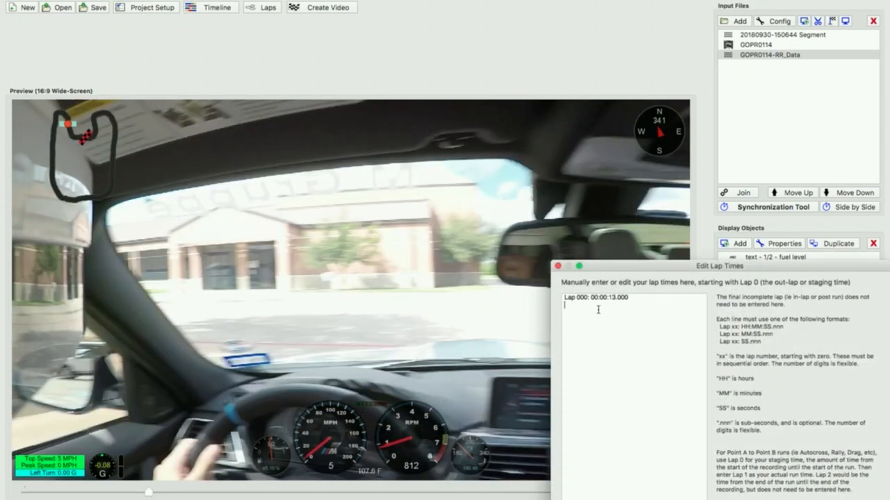
type("Lap 001: 50.000")
left_click(862, 499)
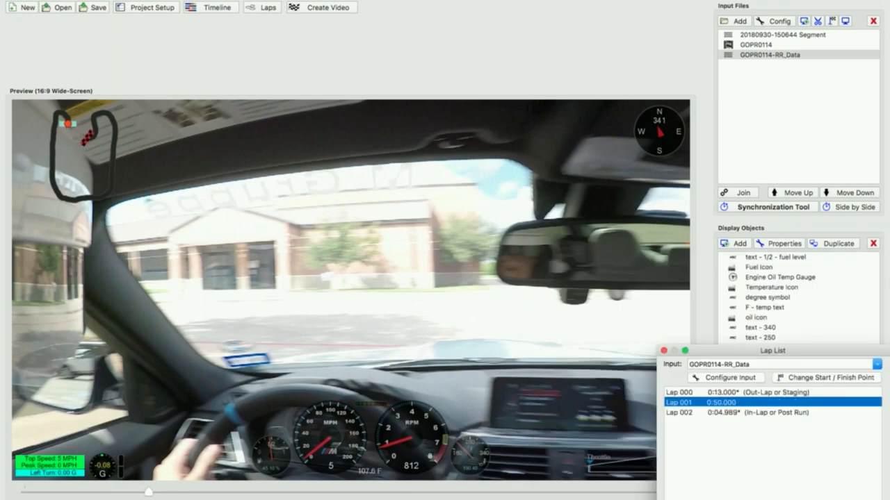
Change the manual time of Lap 001 to 45.000 seconds.
left_click(768, 499)
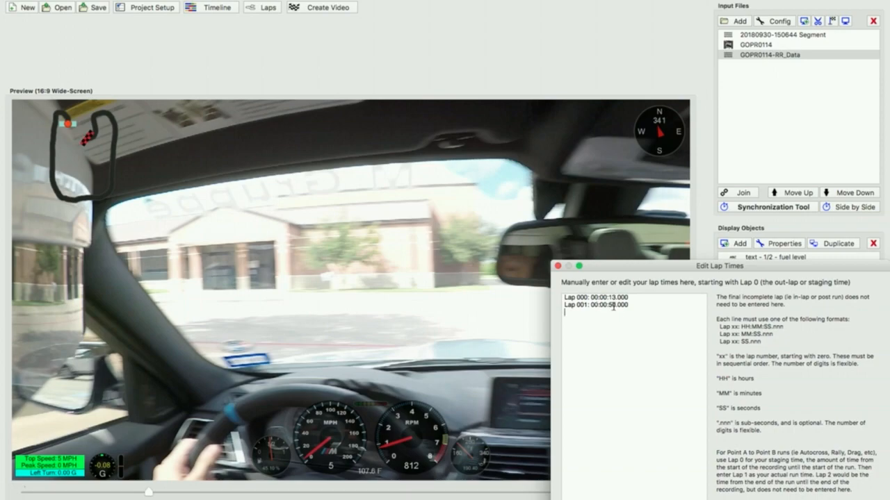
left_click(614, 306)
key("BackSpace")
key("BackSpace")
type("45")
left_click(852, 499)
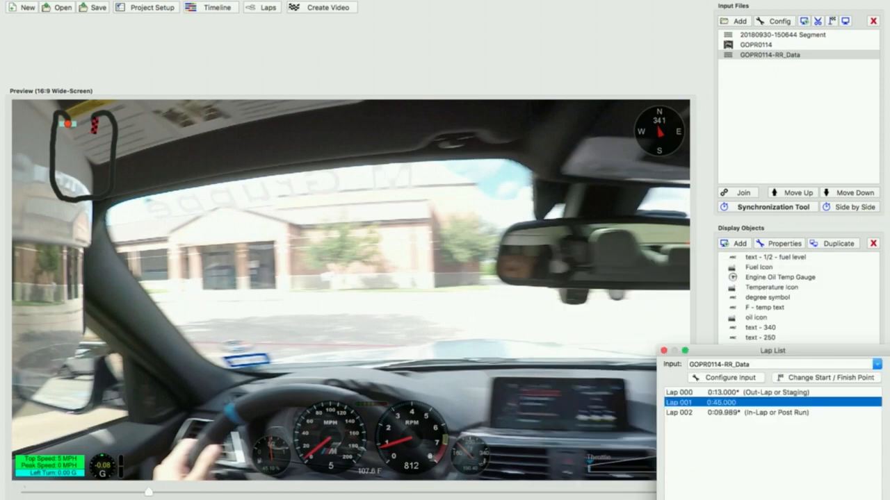
Change the manual time of Lap 001 to 43.000 seconds and close the lap list.
left_click(719, 499)
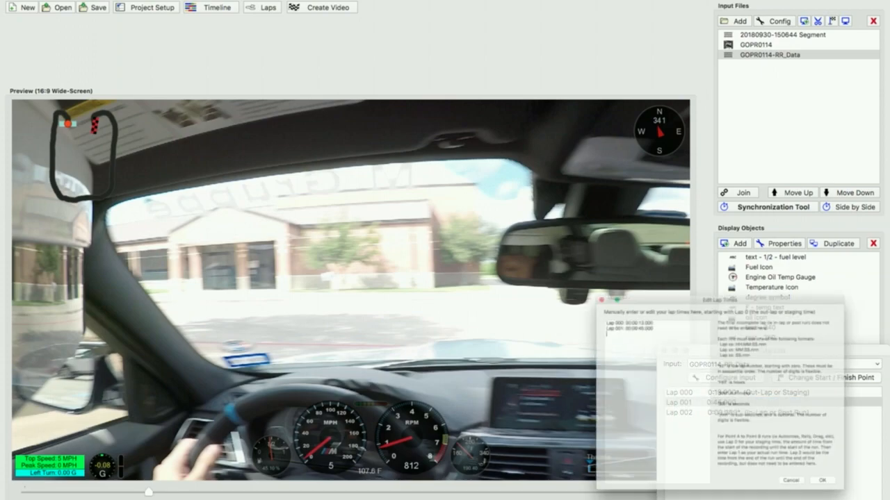
left_click(618, 304)
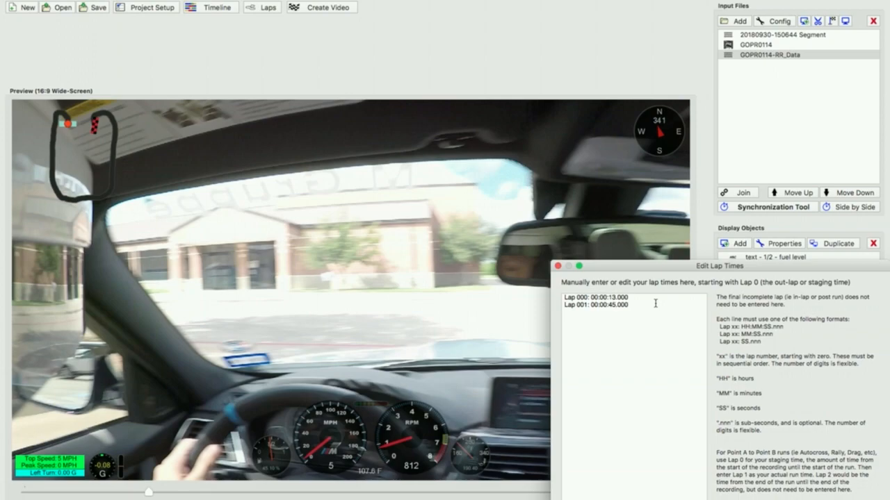
key("BackSpace")
type("3")
left_click(862, 499)
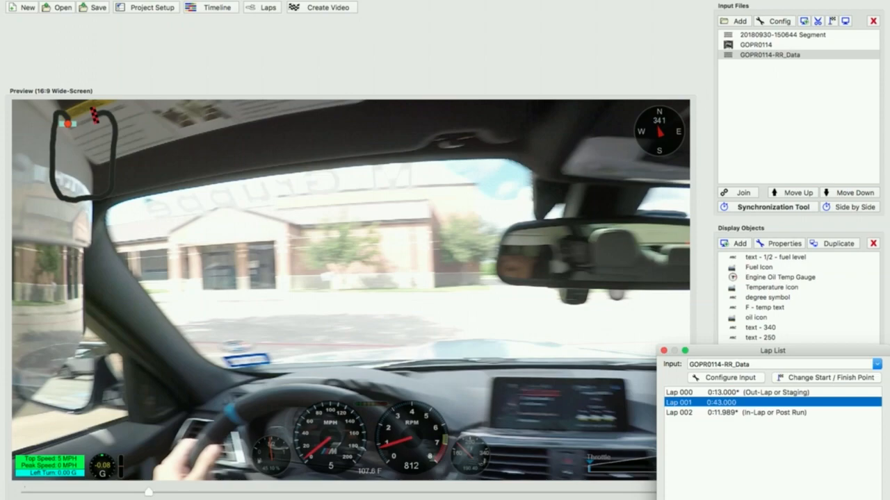
left_click(664, 351)
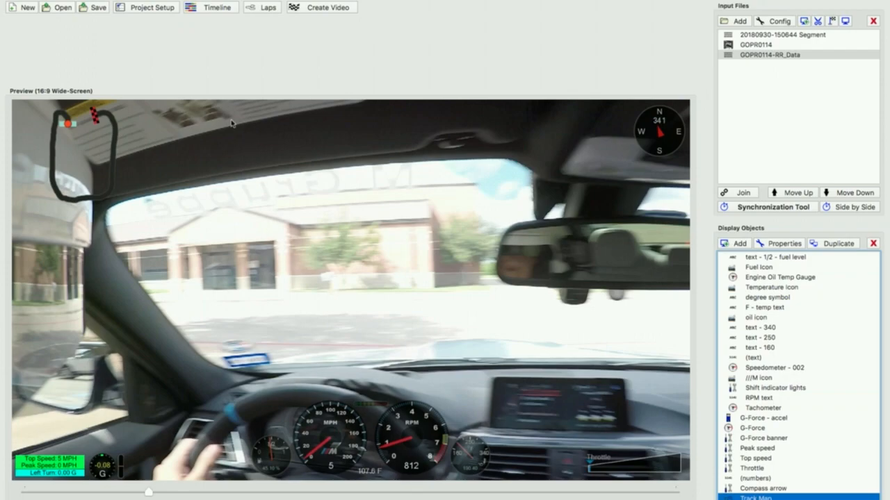
left_click(312, 9)
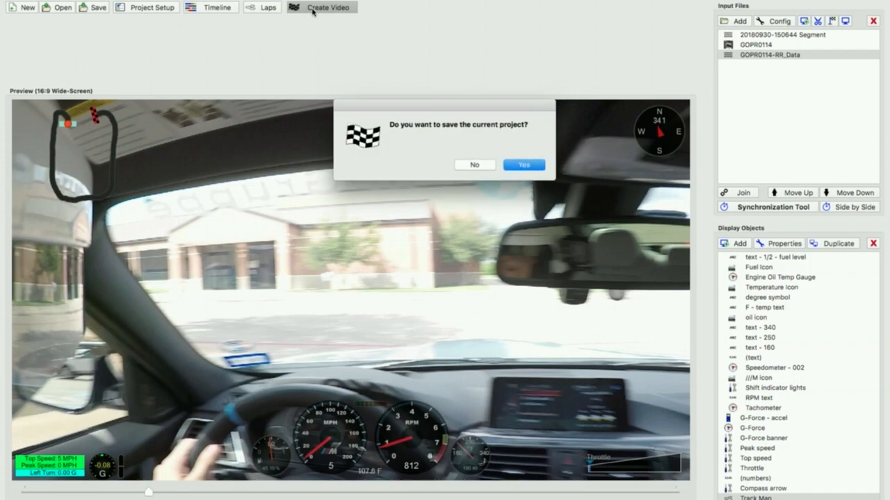
left_click(533, 167)
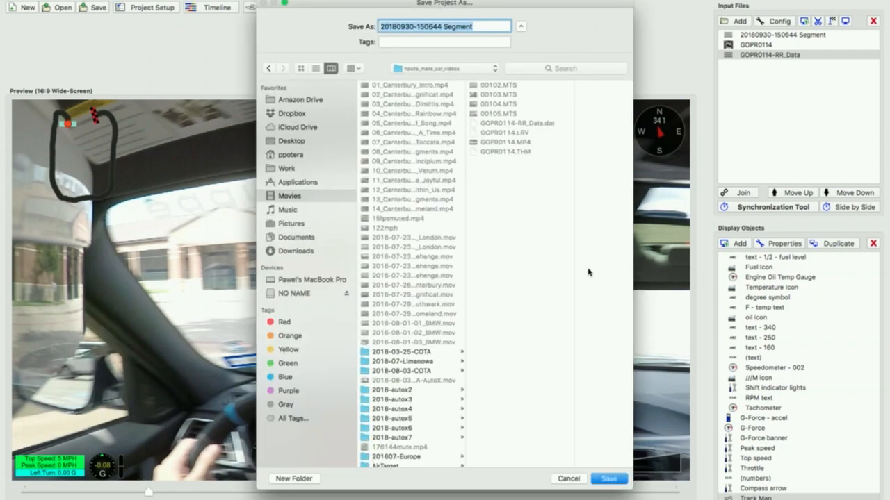
left_click(607, 478)
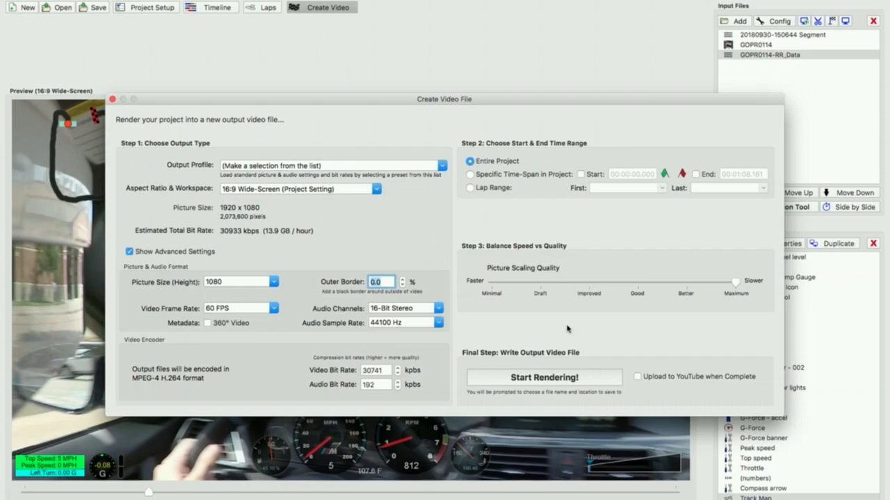
left_click(526, 379)
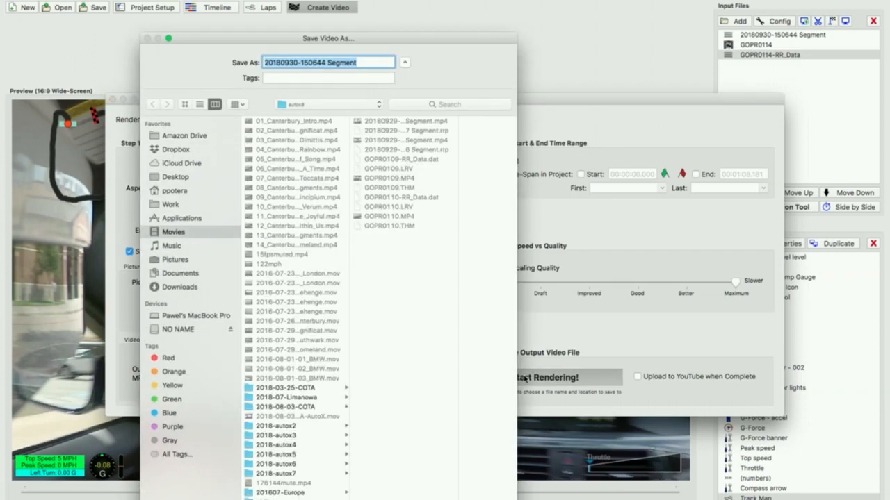
key("Return")
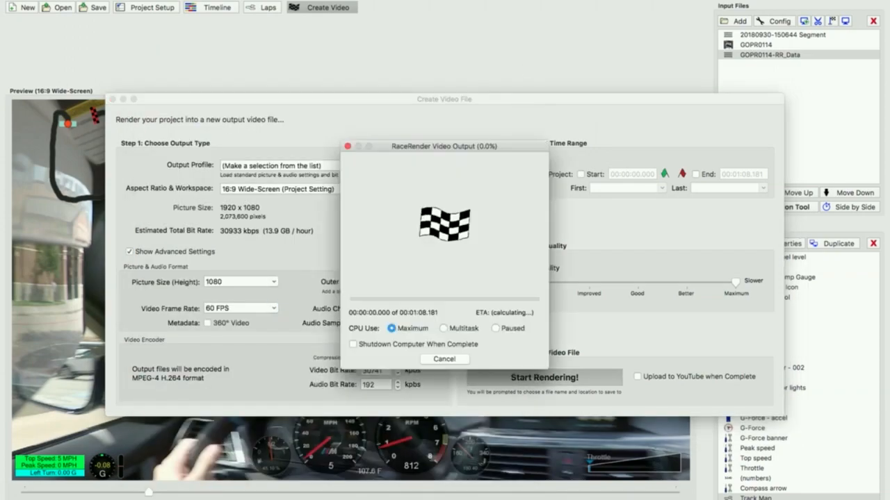